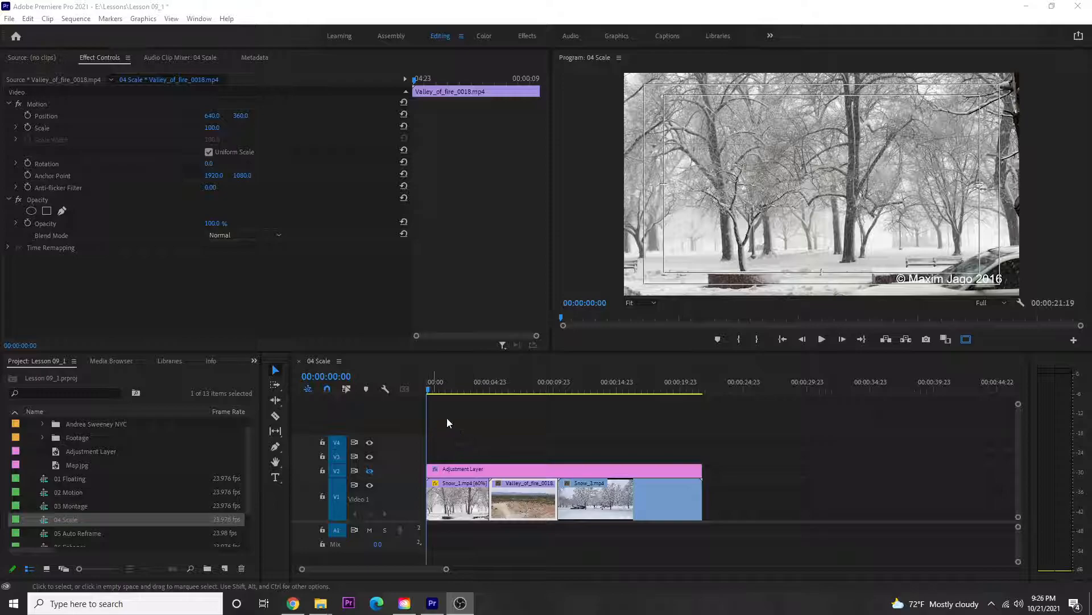
# Step: Play the 04 Scale sequence through from the start
pyautogui.click(516, 374)
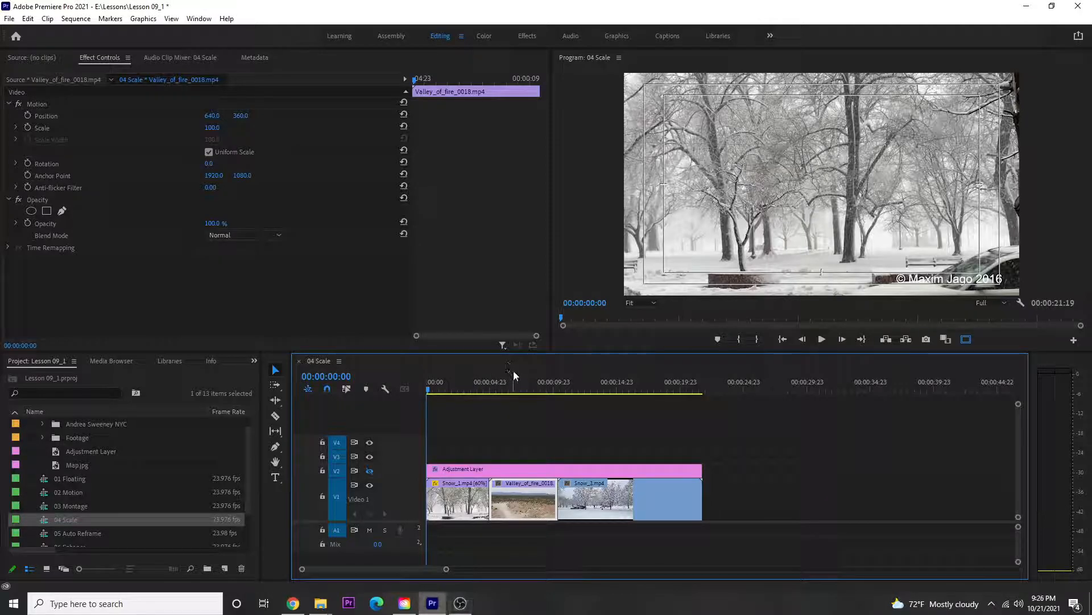
pyautogui.press('space')
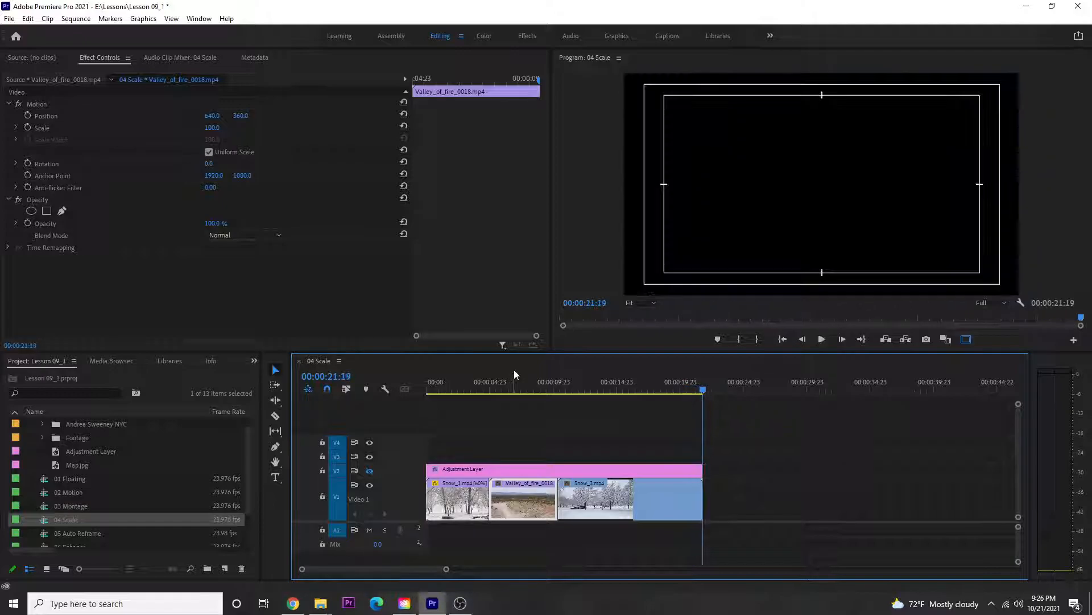
# Step: Try Scale to Frame Size on the Snow_3.mp4 clip, viewed at 00:00:16:17, and turn the option off again
pyautogui.click(638, 382)
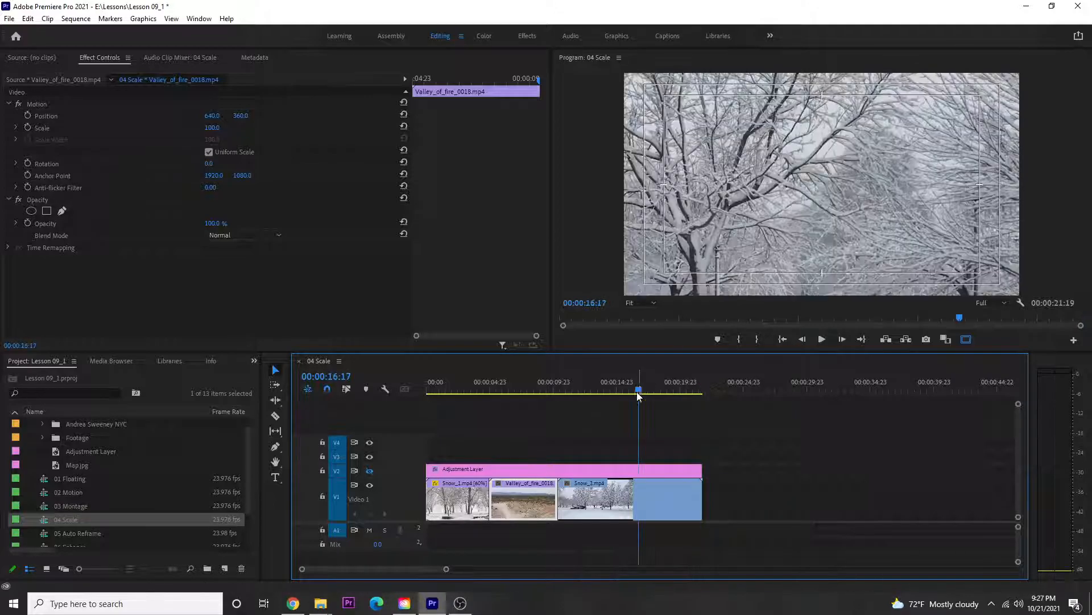
pyautogui.rightClick(662, 501)
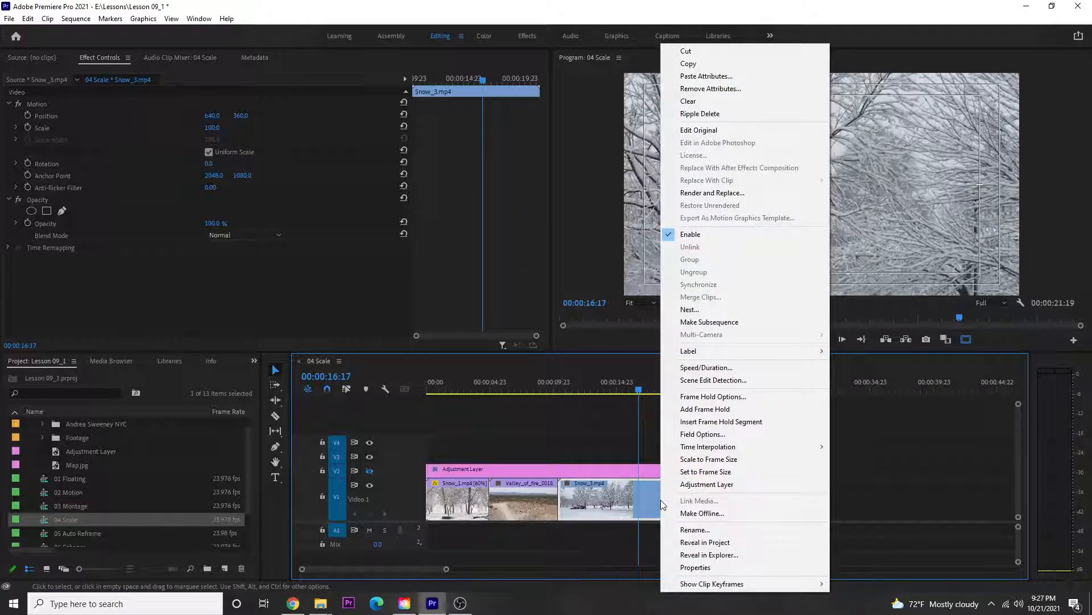
pyautogui.click(675, 461)
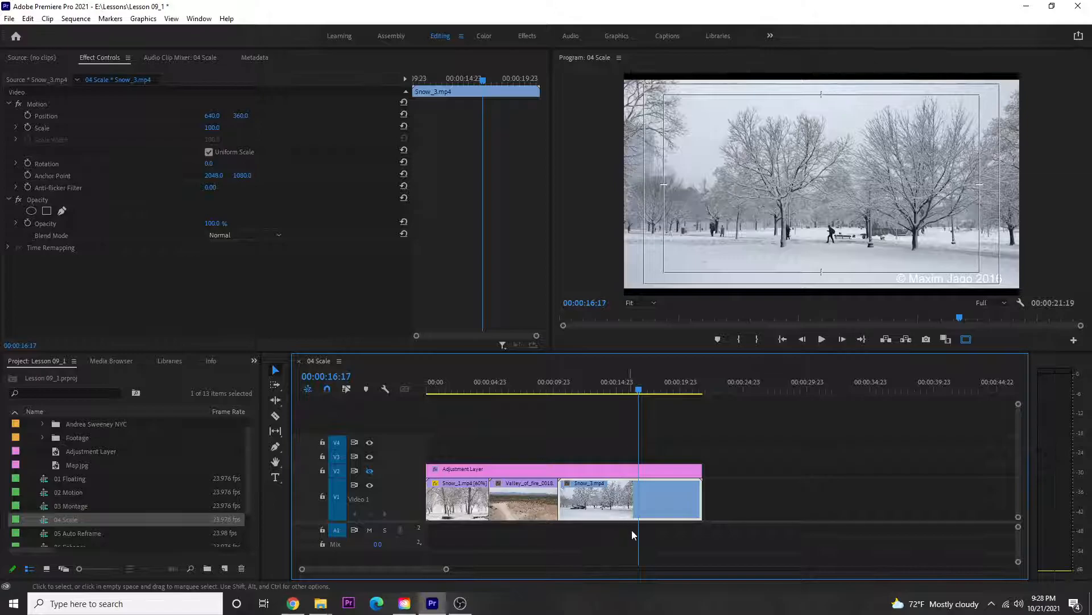
pyautogui.rightClick(674, 502)
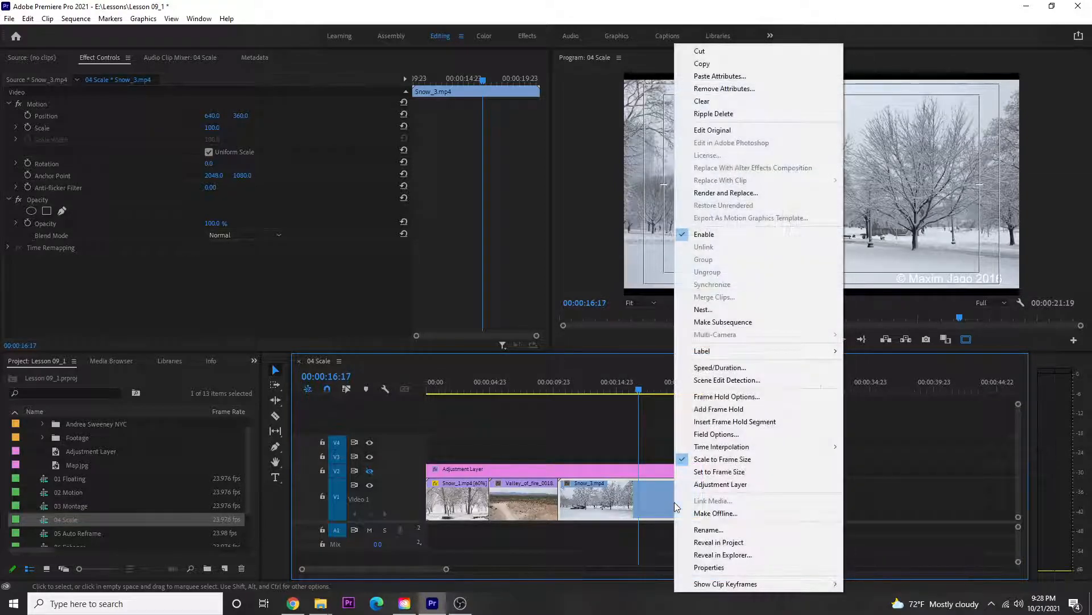
pyautogui.click(710, 460)
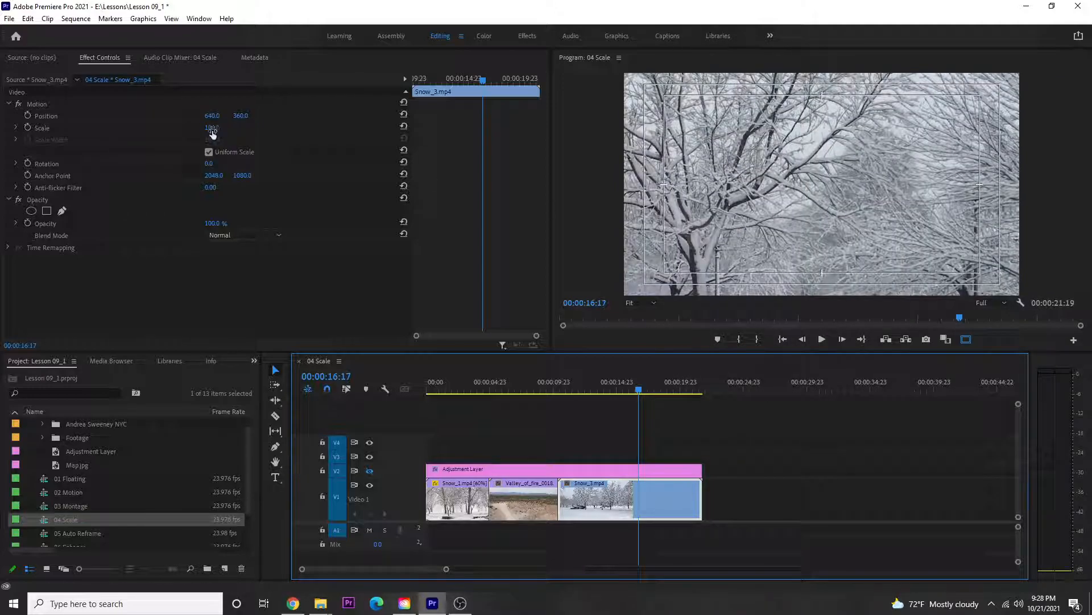
# Step: Apply Set to Frame Size to the Snow_3.mp4 clip
pyautogui.rightClick(658, 497)
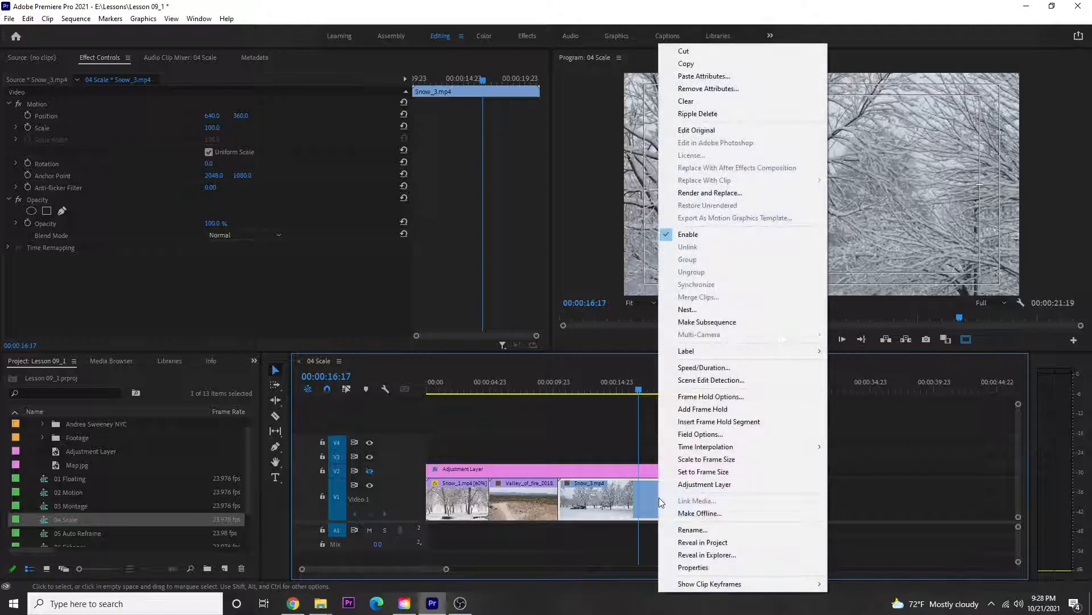
pyautogui.click(678, 473)
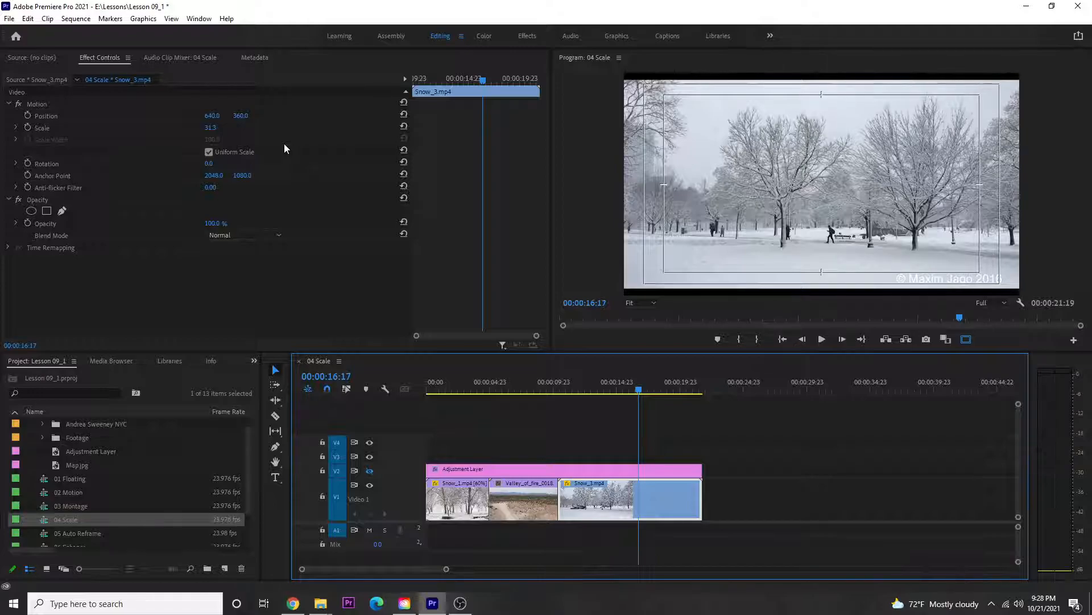
pyautogui.moveTo(211, 131); pyautogui.dragTo(229, 129)
pyautogui.rightClick(669, 517)
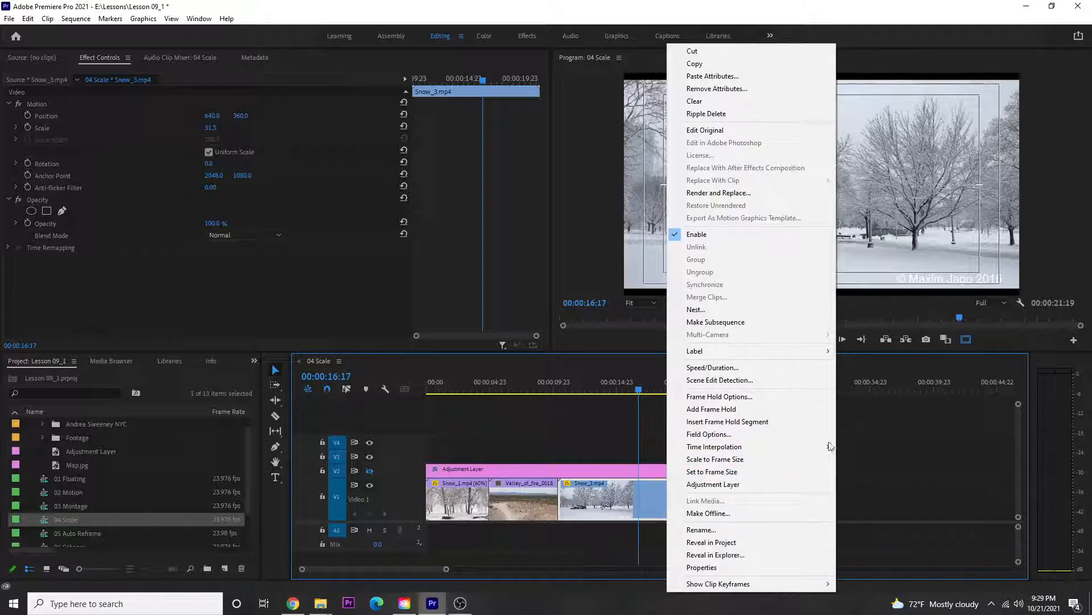
pyautogui.click(631, 432)
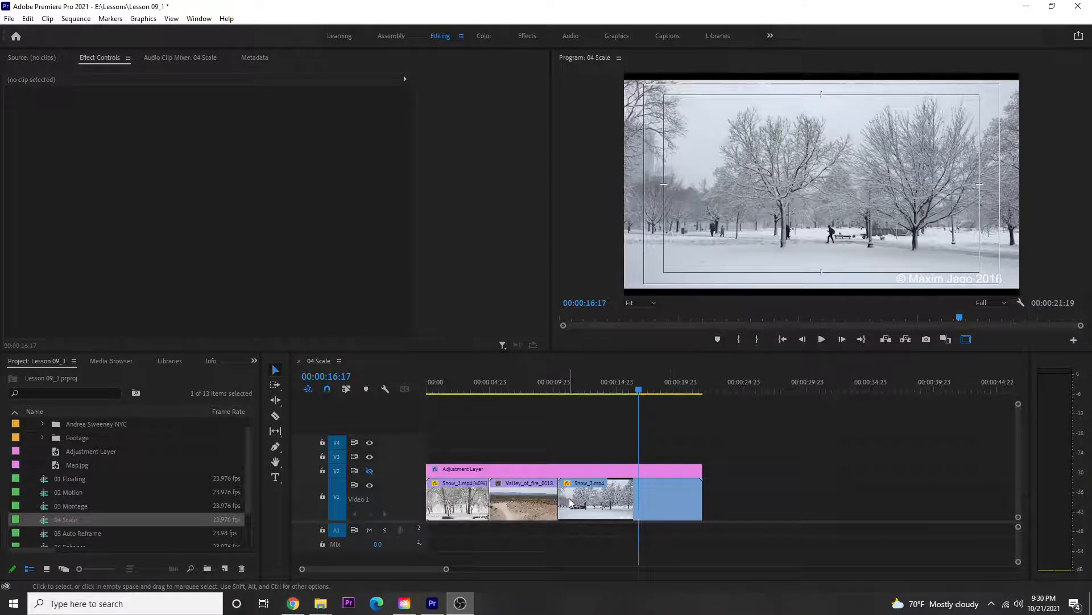
# Step: Enlarge the Snow_3.mp4 clip to fill the frame by setting its Scale to 34
pyautogui.click(666, 495)
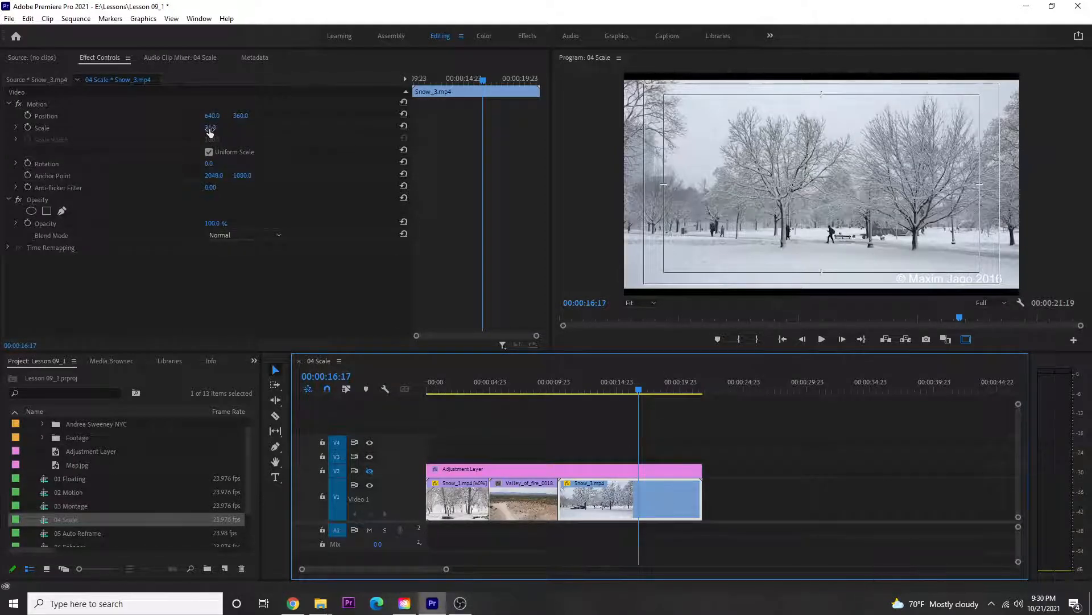
pyautogui.moveTo(209, 130); pyautogui.dragTo(208, 130)
pyautogui.moveTo(211, 129); pyautogui.dragTo(213, 128)
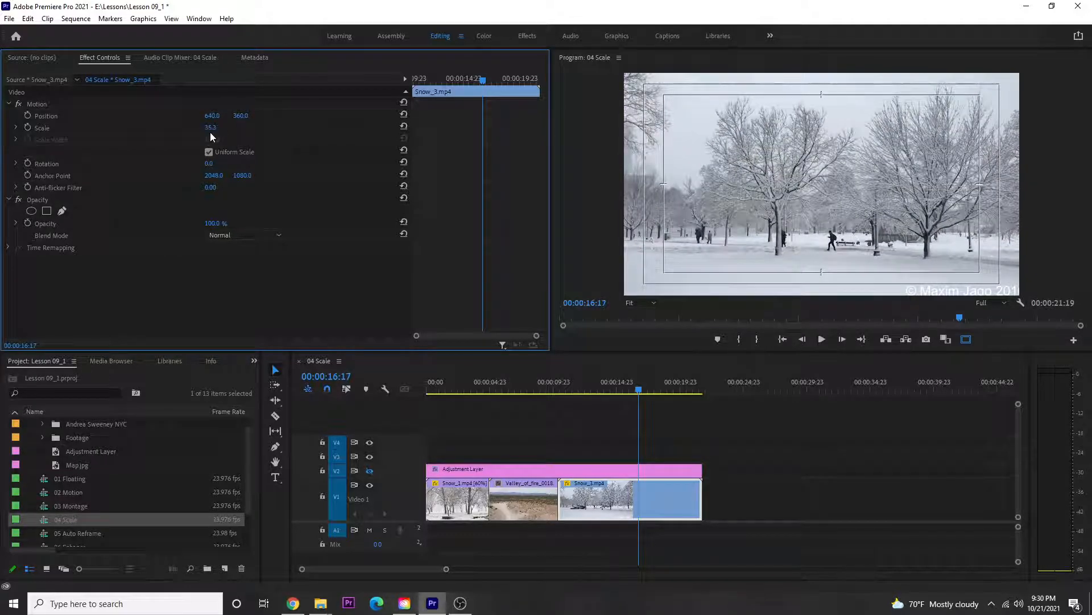
pyautogui.click(211, 128)
pyautogui.write('34')
pyautogui.press('Return')
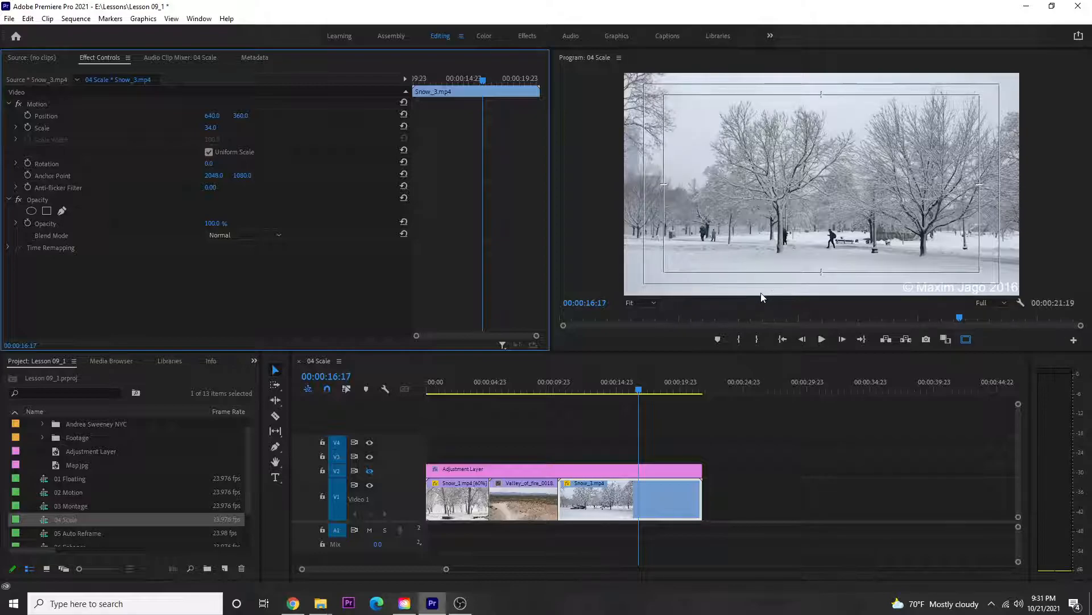
# Step: Apply Set to Frame Size to the Valley_of_fire_0018.mp4 clip, viewed at 00:00:08:09
pyautogui.click(536, 379)
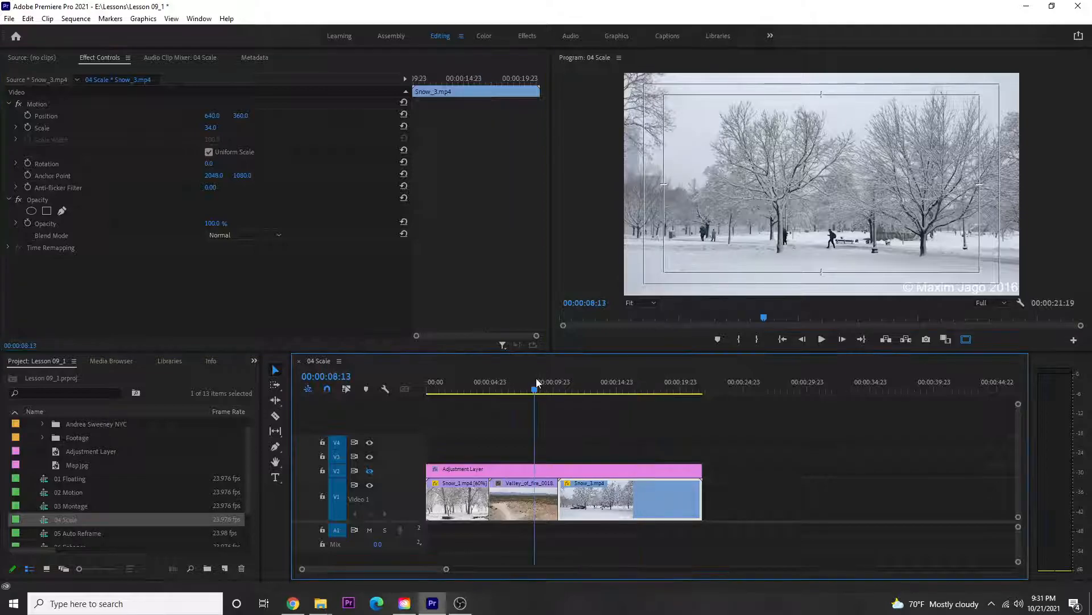
pyautogui.moveTo(536, 378); pyautogui.dragTo(534, 380)
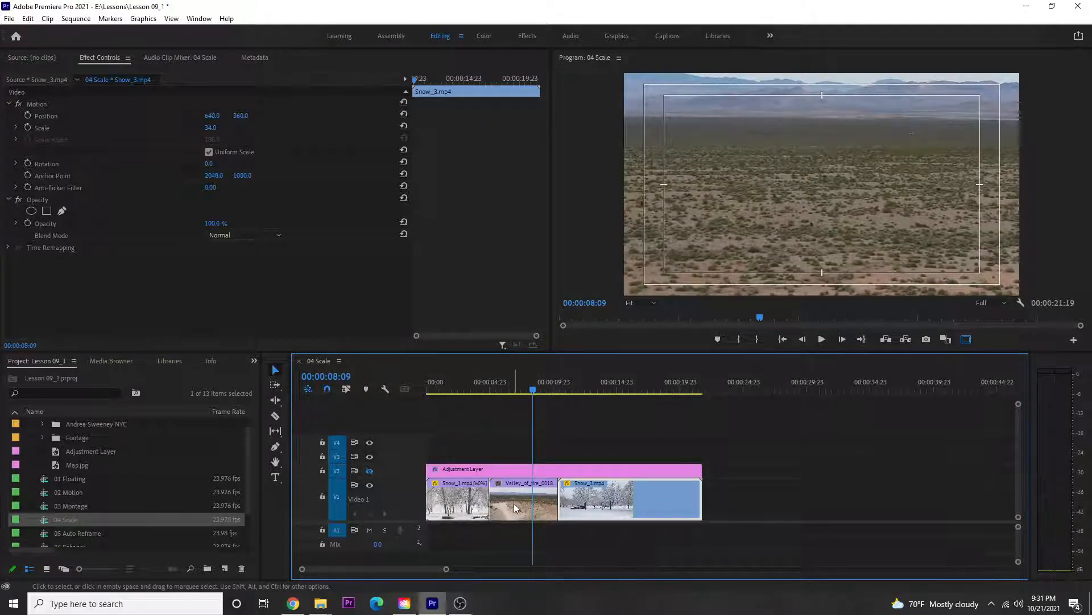
pyautogui.rightClick(516, 505)
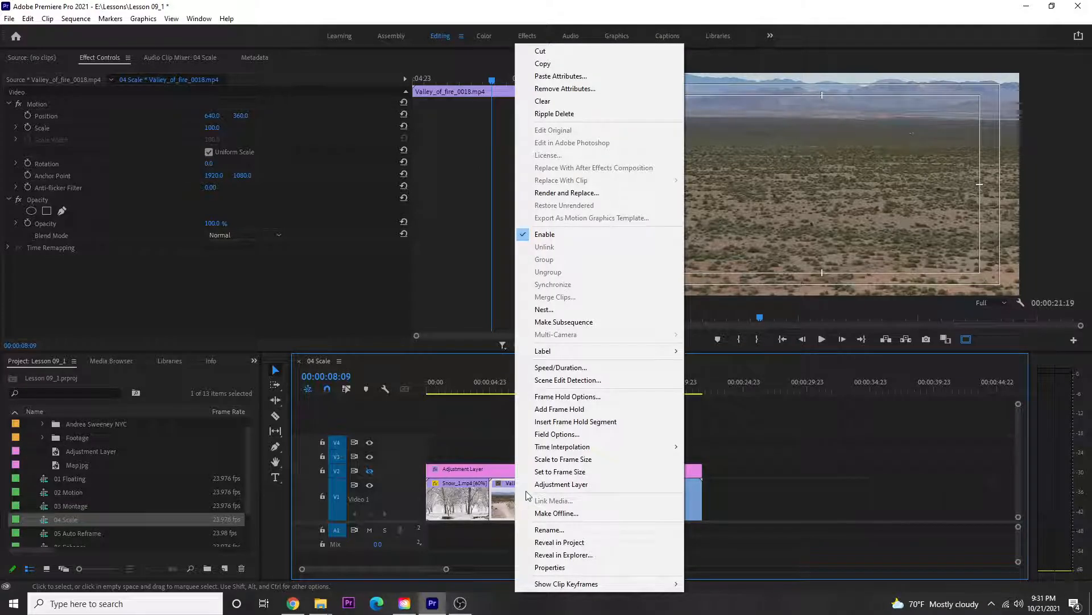
pyautogui.click(532, 472)
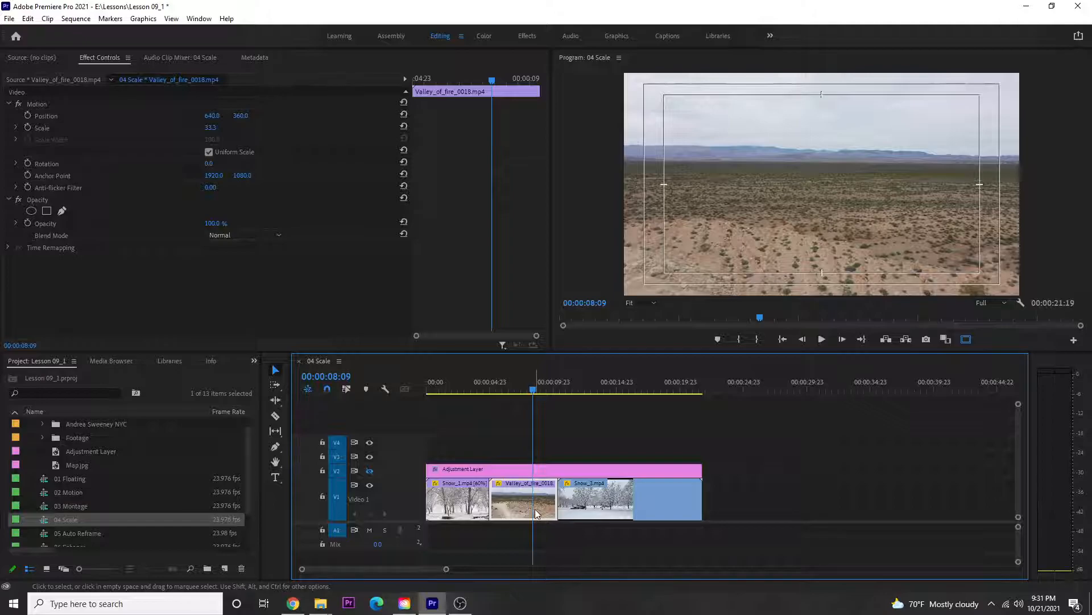
# Step: Start Scale keyframing on the Valley_of_fire_0018.mp4 clip's first frame and reset Scale to 100 on its last frame
pyautogui.press('Up')
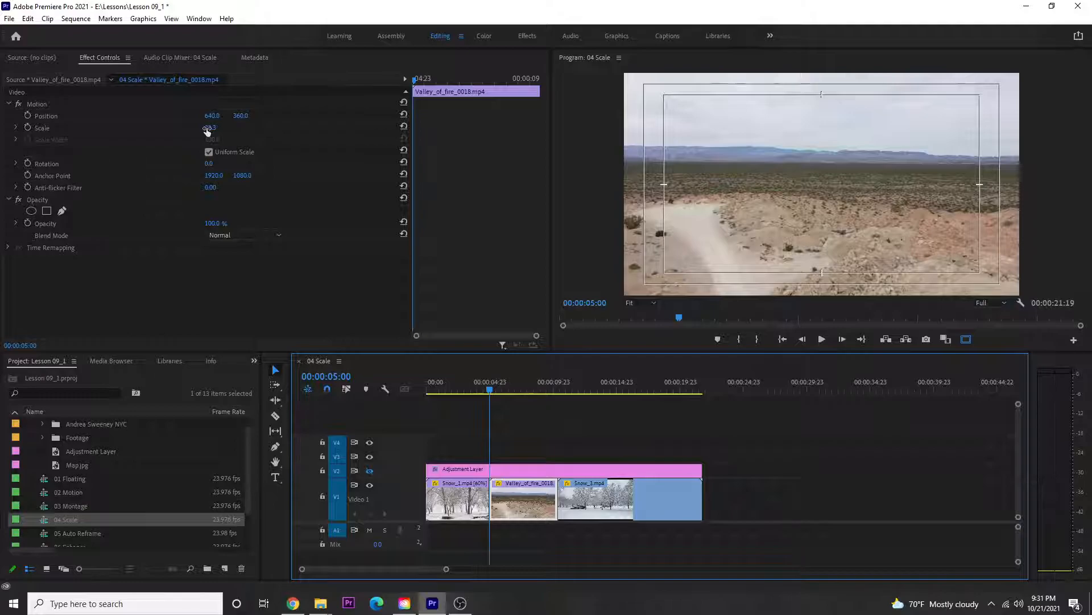
pyautogui.click(26, 128)
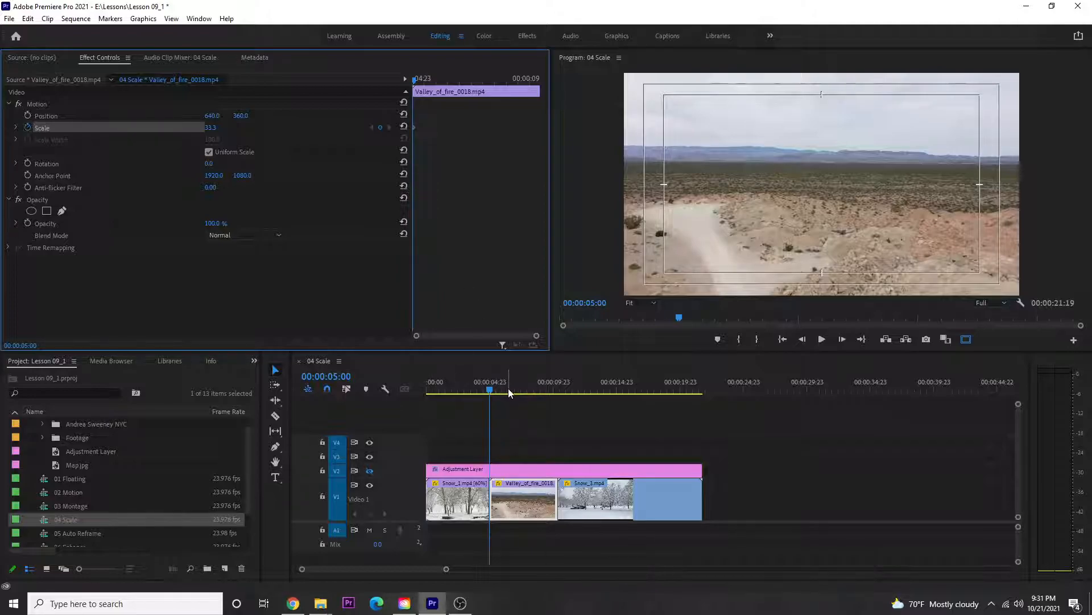
pyautogui.moveTo(518, 388); pyautogui.dragTo(555, 387)
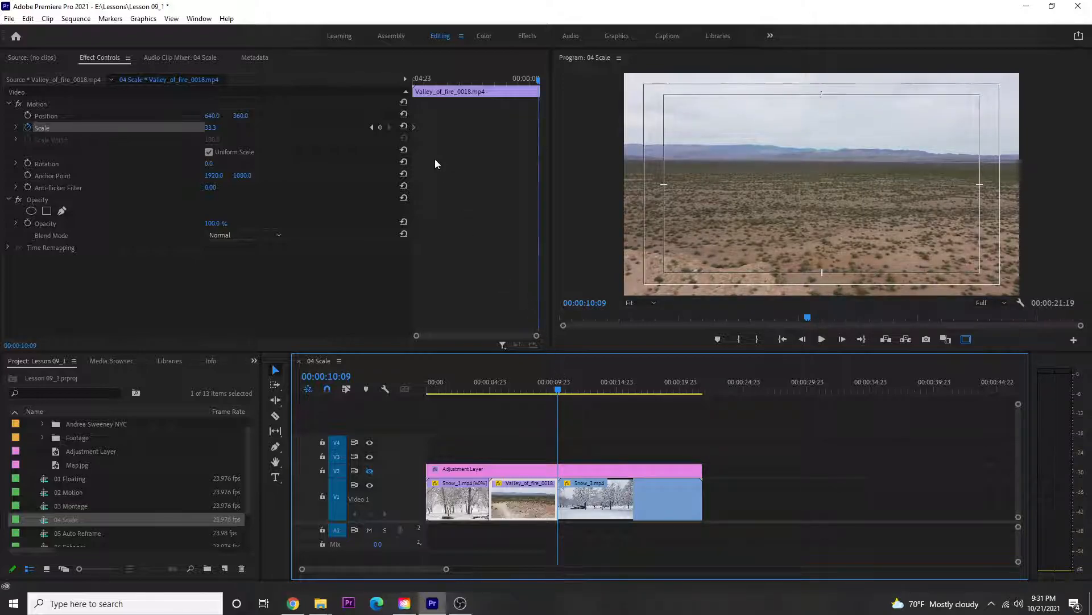
pyautogui.click(404, 127)
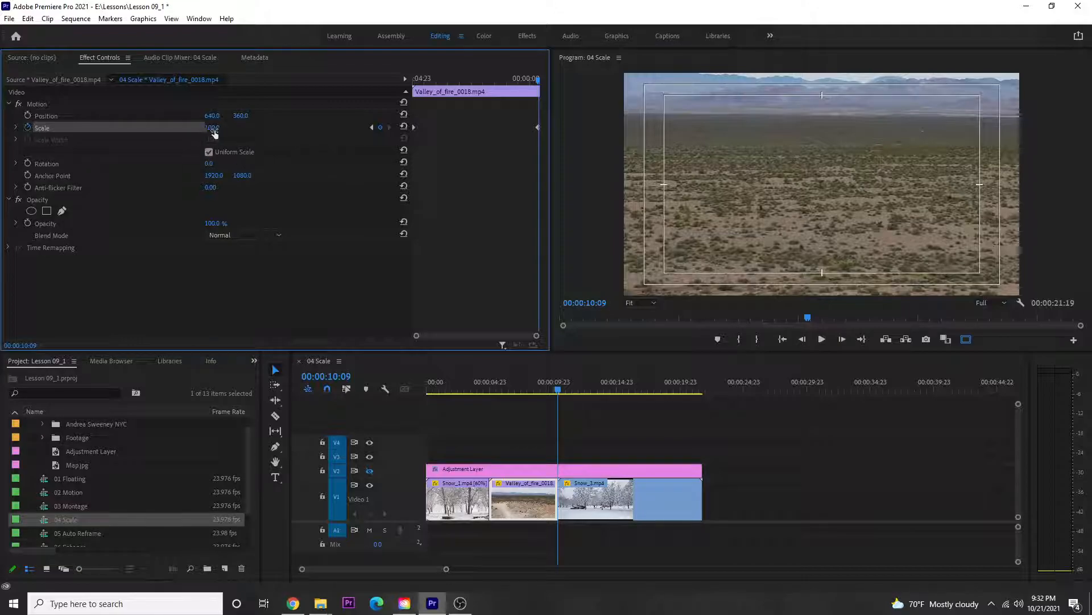
# Step: Play back the Valley_of_fire_0018.mp4 clip's zoom from its start and check it partway through
pyautogui.click(489, 381)
pyautogui.press('space')
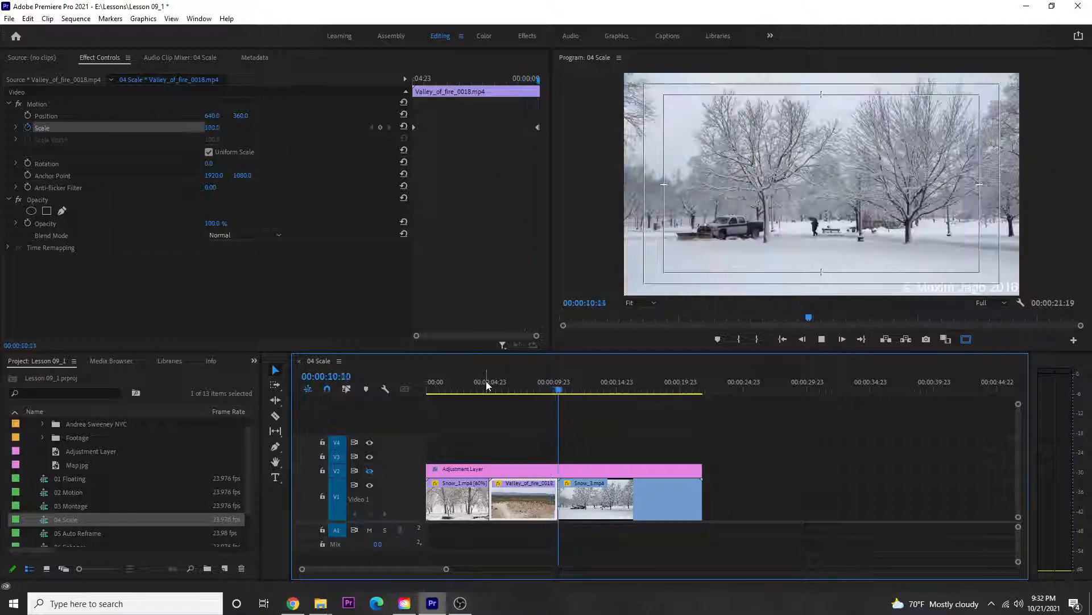
pyautogui.click(518, 387)
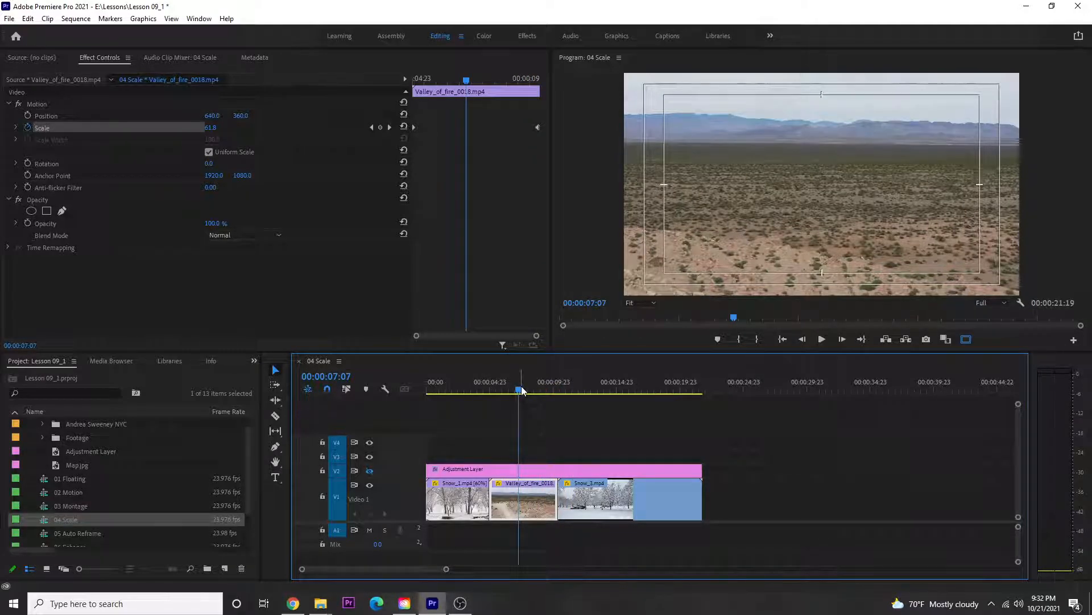
# Step: Set the Scale keyframe on the Valley_of_fire_0018.mp4 clip's last frame, 00:00:10:09, to 0 and preview the shrinking animation
pyautogui.press('Down')
pyautogui.press('Left')
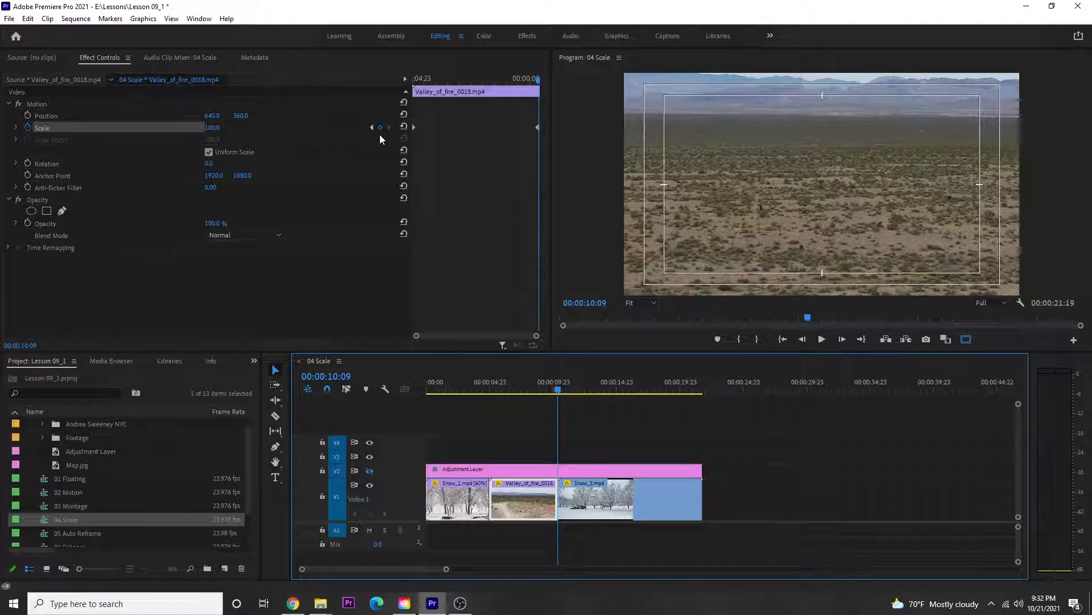
pyautogui.press('Left')
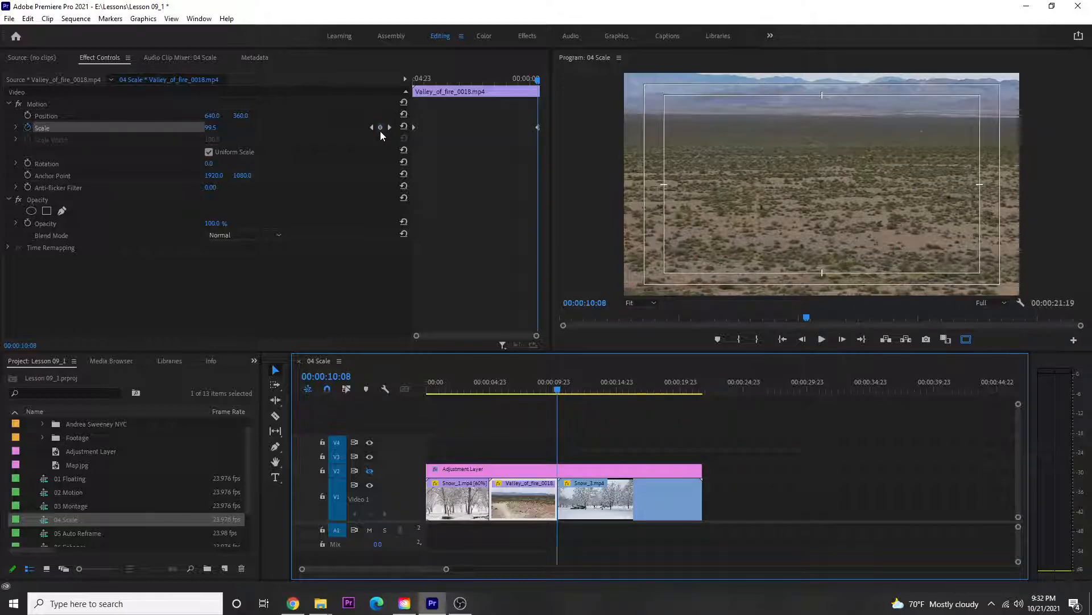
pyautogui.press('Right')
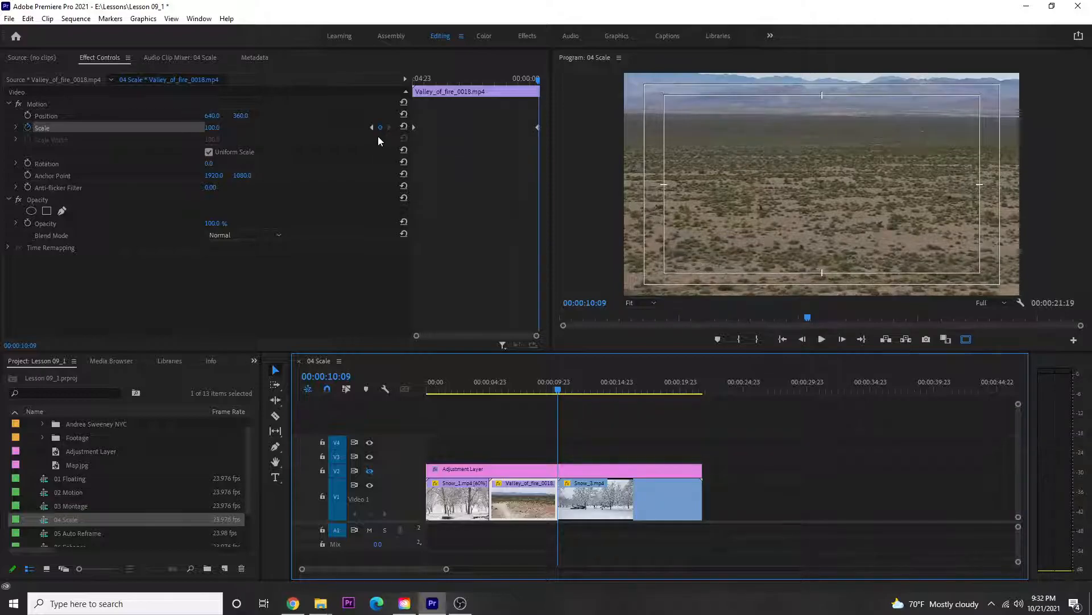
pyautogui.click(211, 127)
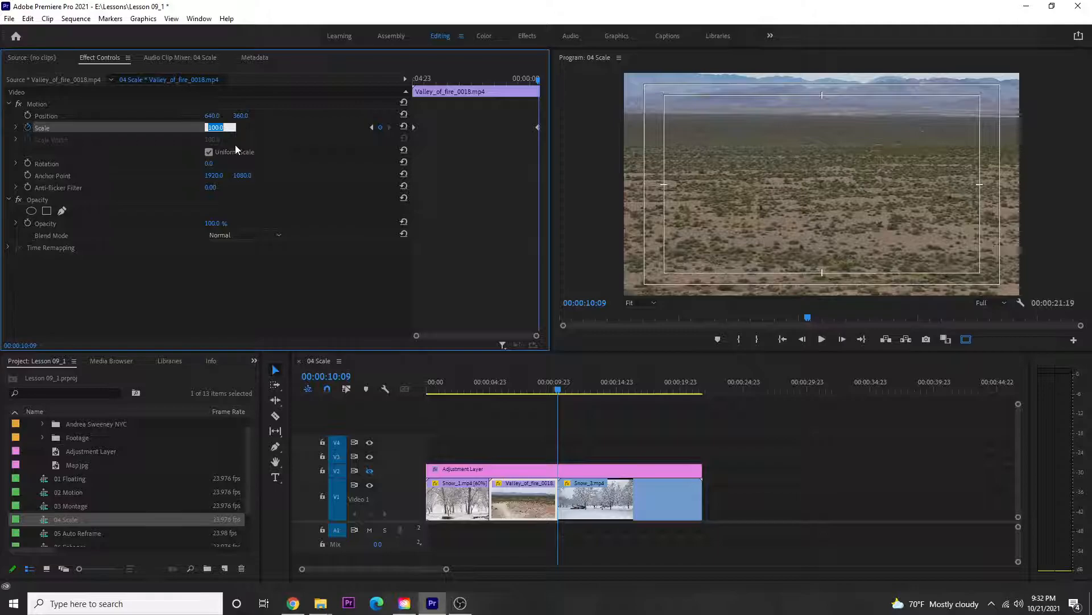
pyautogui.write('0')
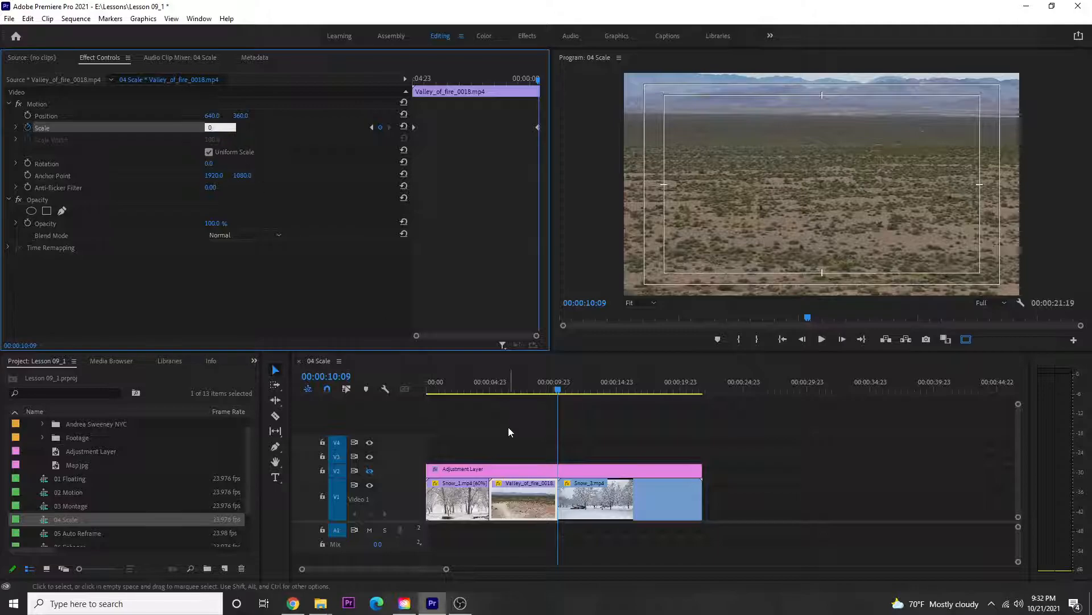
pyautogui.click(506, 383)
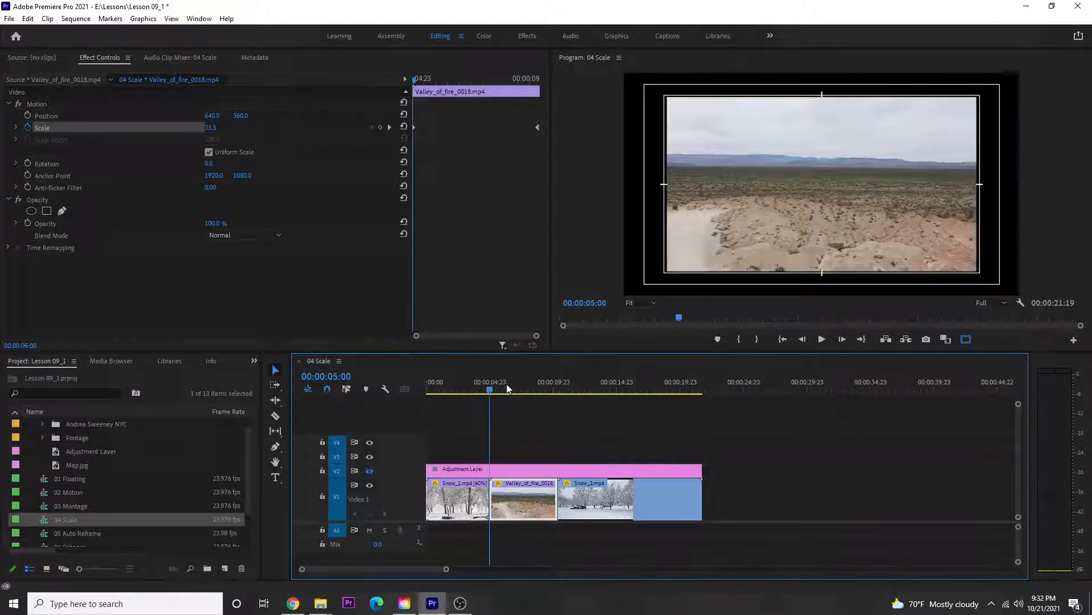
# Step: Set the Scale keyframe on the Valley_of_fire_0018.mp4 clip's last frame to 33.3 and return the playhead to its first frame
pyautogui.click(209, 128)
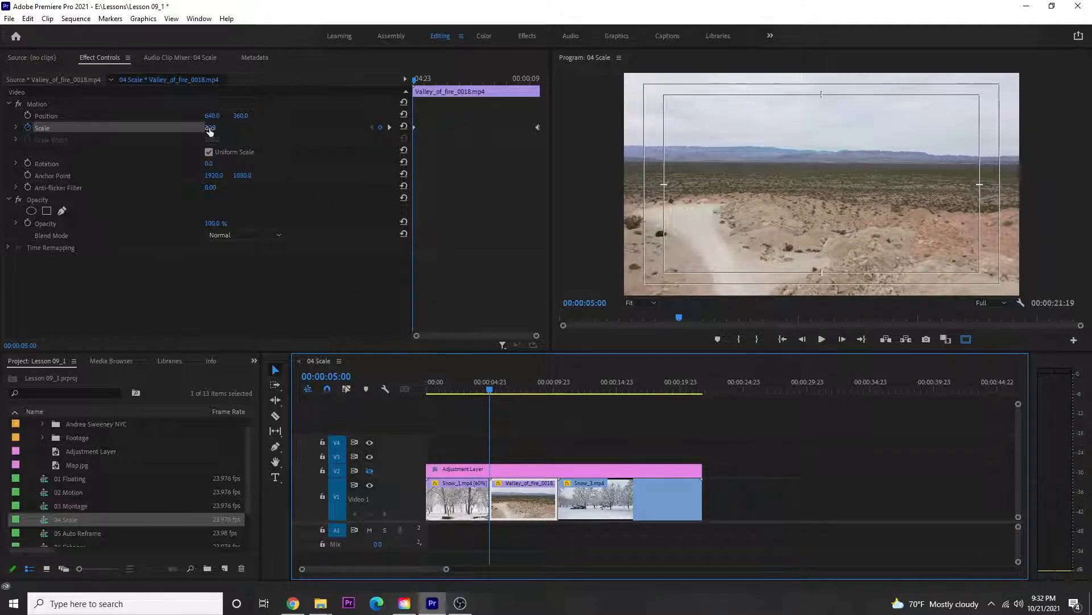
pyautogui.press('Down')
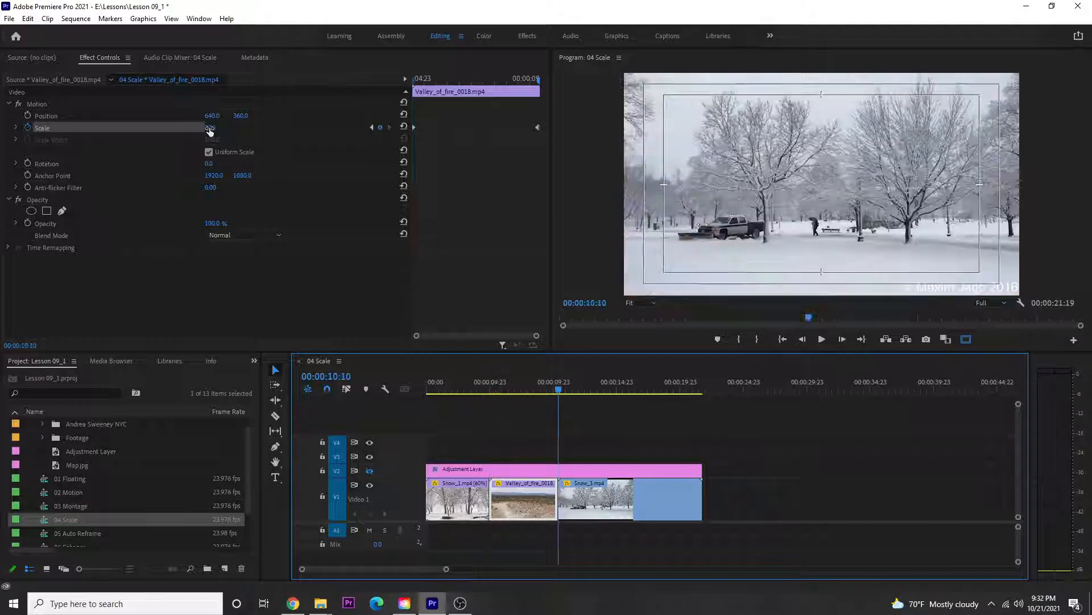
pyautogui.press('Left')
pyautogui.click(209, 128)
pyautogui.write('33')
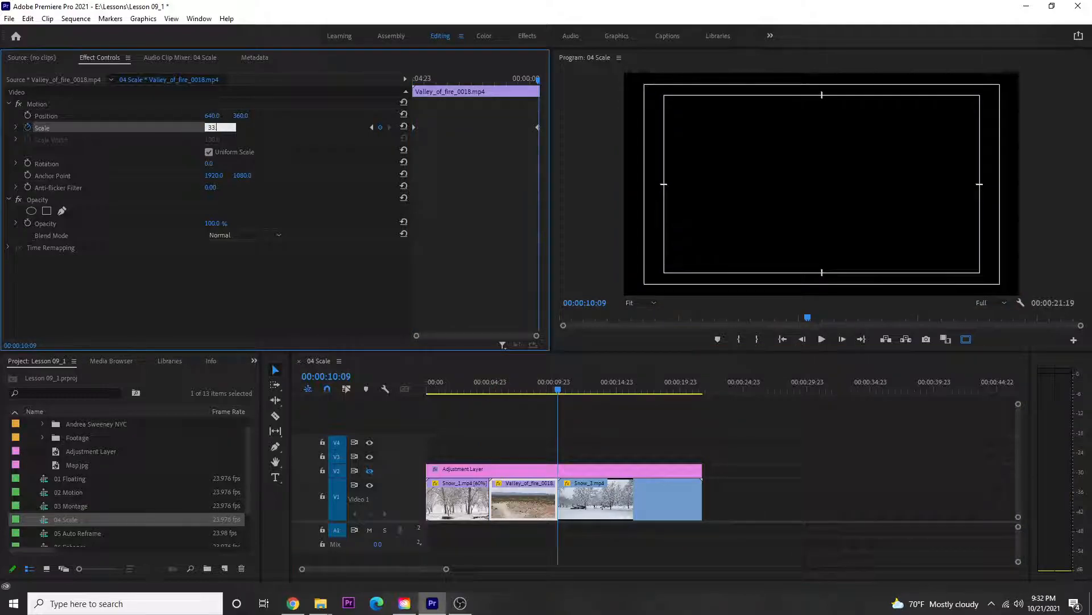
pyautogui.write('.3')
pyautogui.press('Return')
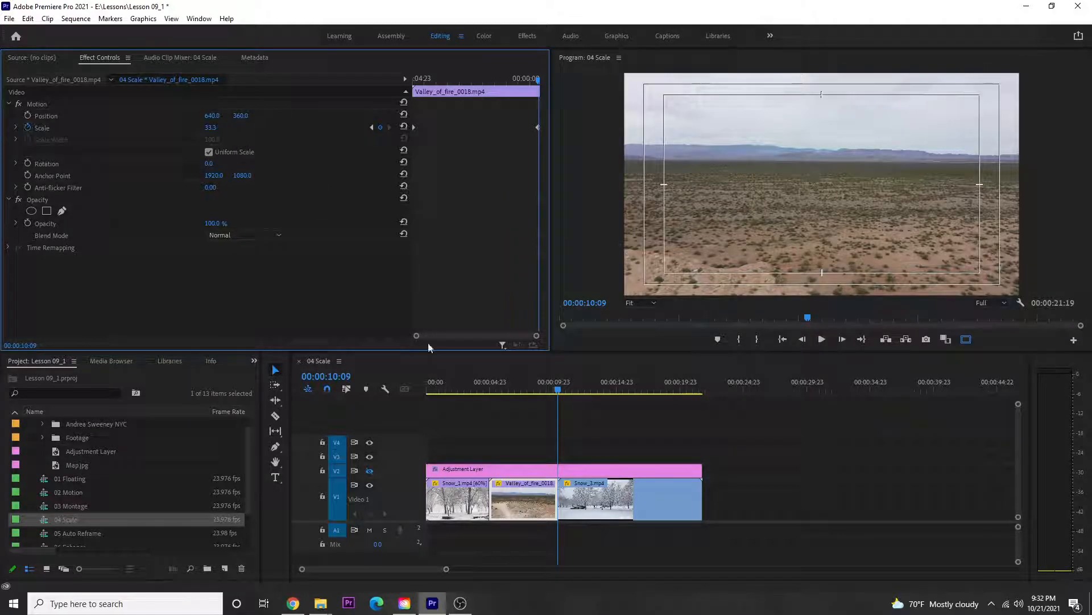
pyautogui.click(524, 381)
pyautogui.press('Up')
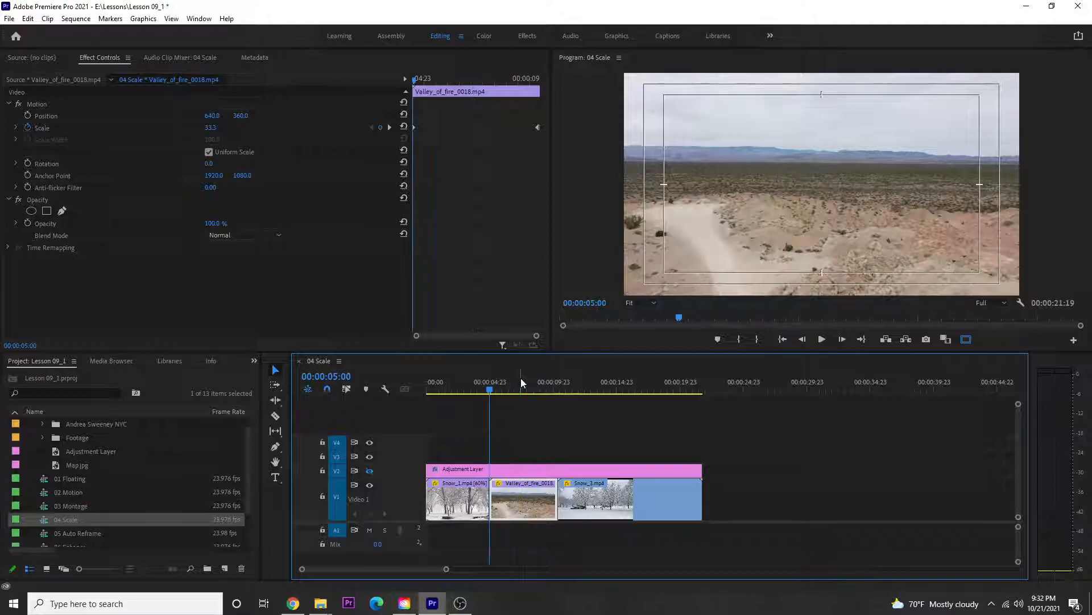
# Step: Set the Scale keyframe on the Valley_of_fire_0018.mp4 clip's first frame to 100 and preview the scale animation
pyautogui.click(219, 124)
pyautogui.write('100')
pyautogui.press('Return')
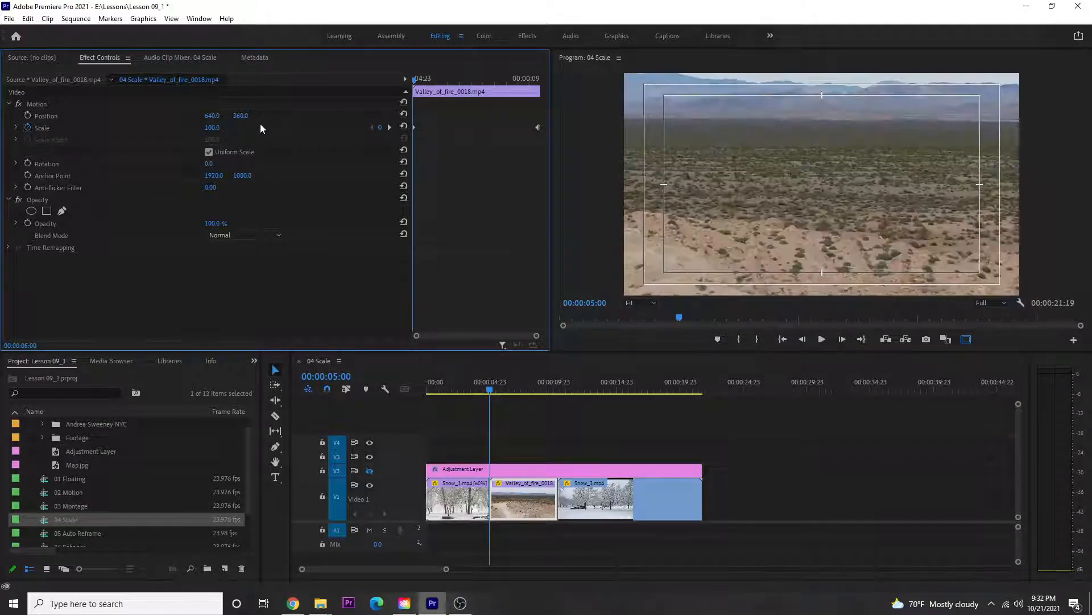
pyautogui.click(477, 384)
pyautogui.press('space')
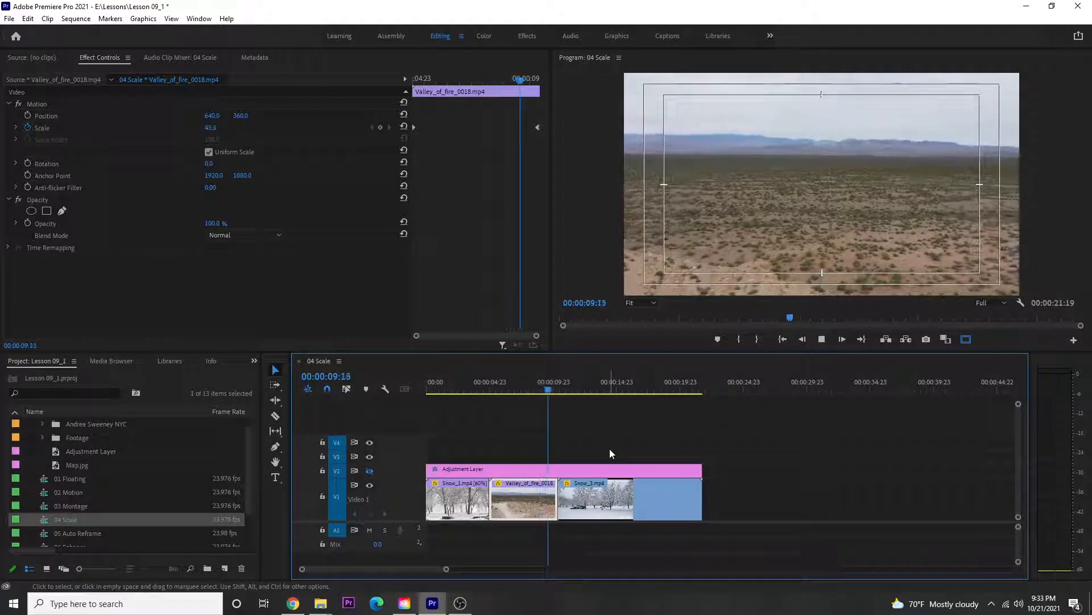
pyautogui.click(513, 383)
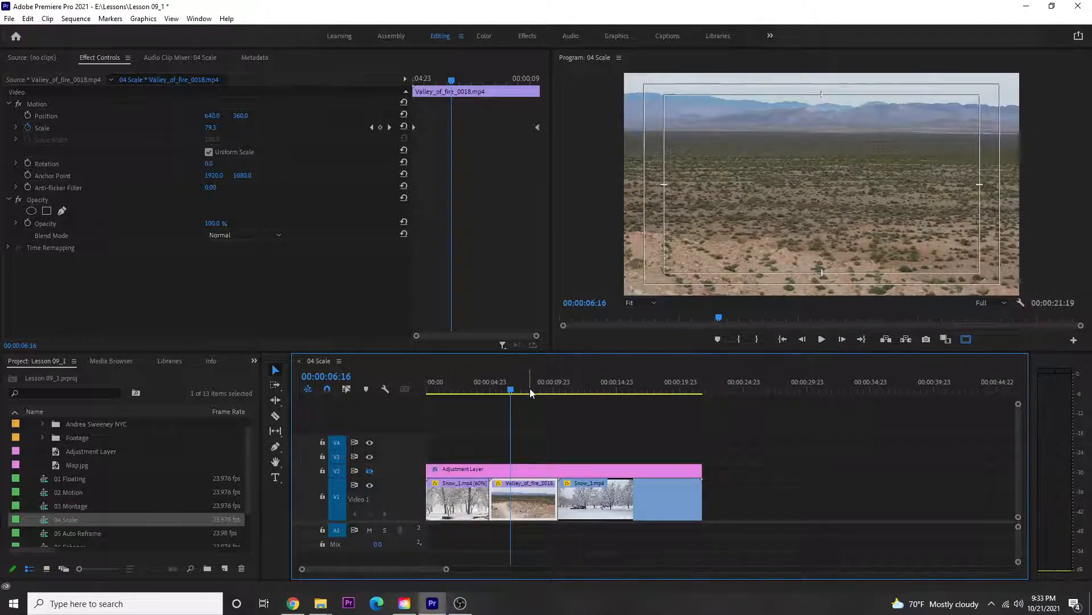
# Step: Undo the last three Scale keyframe changes on the Valley_of_fire_0018.mp4 clip and return the playhead to its first frame
pyautogui.hotkey('ctrl', 'z')
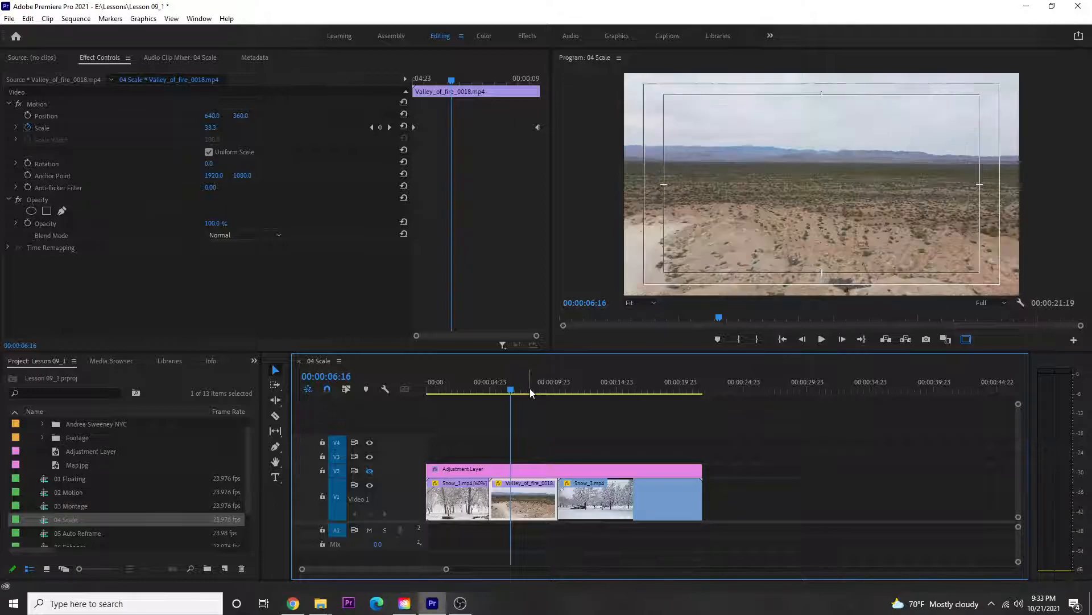
pyautogui.hotkey('ctrl', 'z')
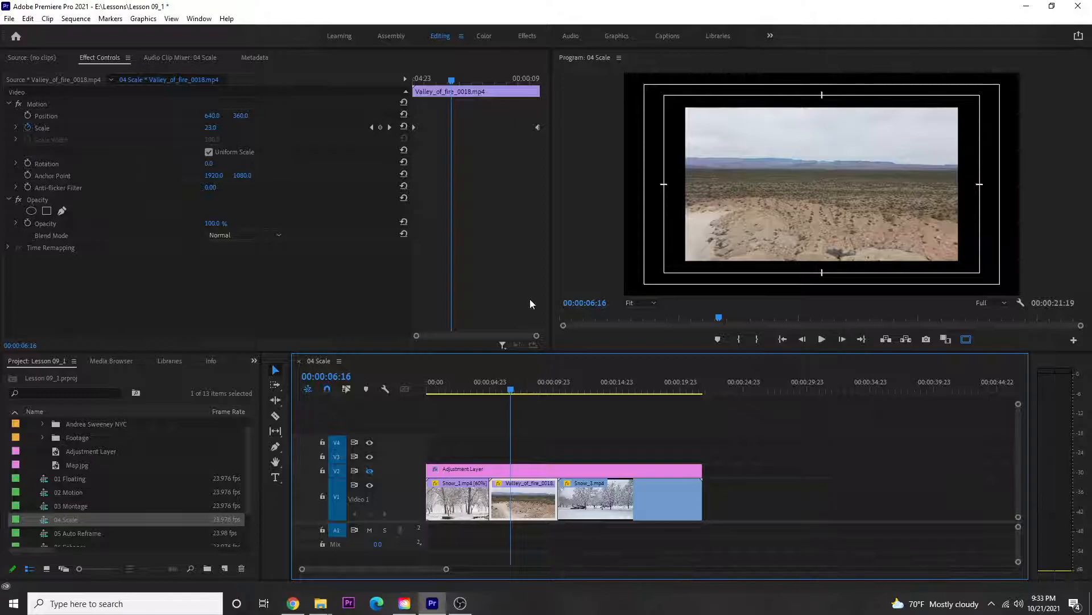
pyautogui.press('Down')
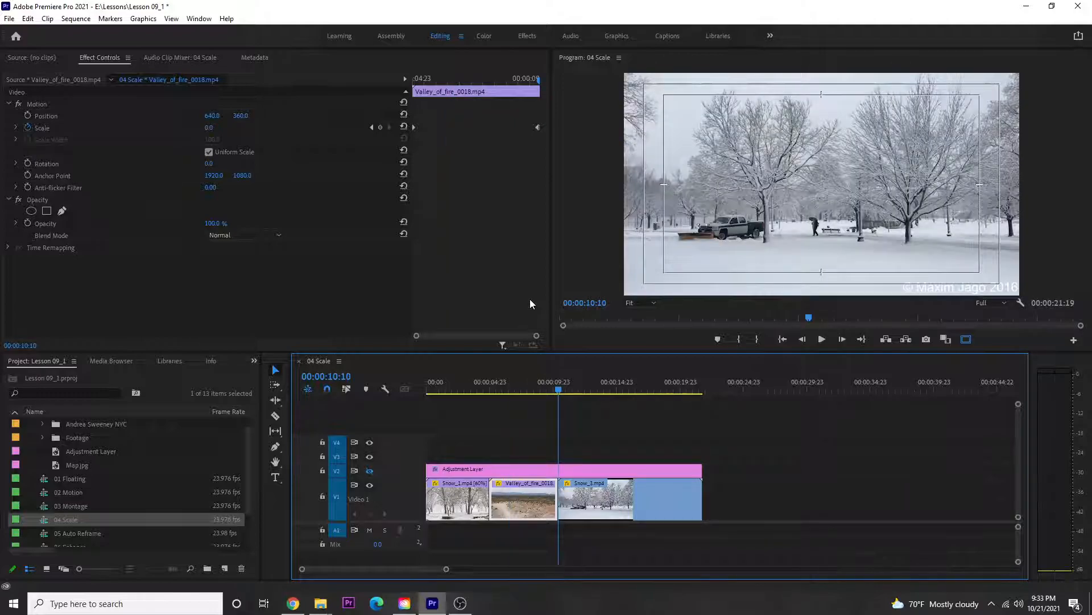
pyautogui.hotkey('ctrl', 'z')
pyautogui.press('Up')
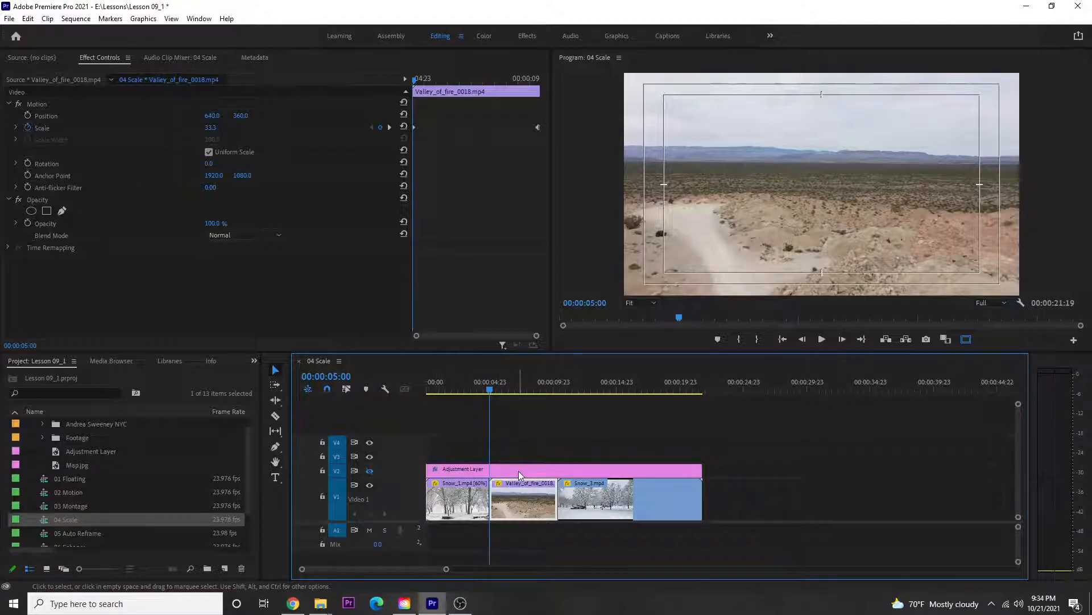
# Step: Enable the V2 track's output, switching it off and on to compare the picture with and without the adjustment layer
pyautogui.click(370, 472)
pyautogui.click(370, 473)
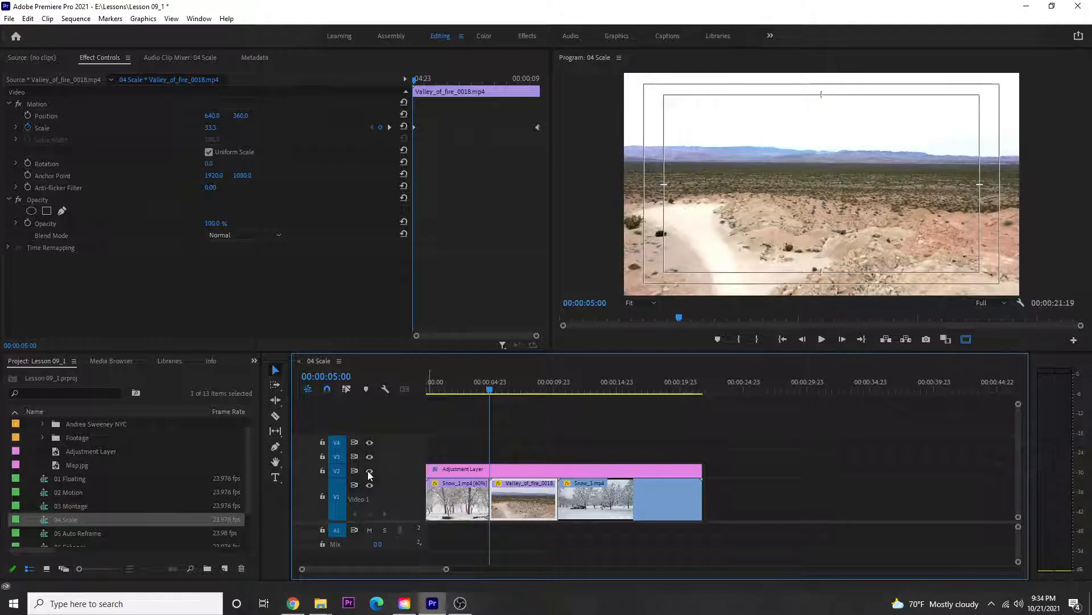
pyautogui.click(369, 471)
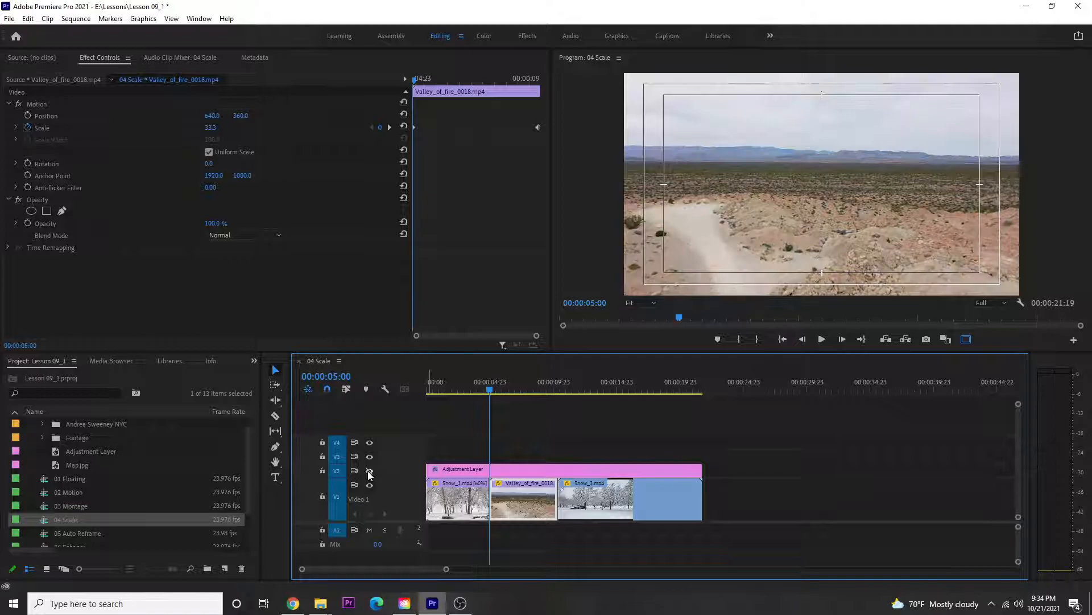
pyautogui.click(368, 471)
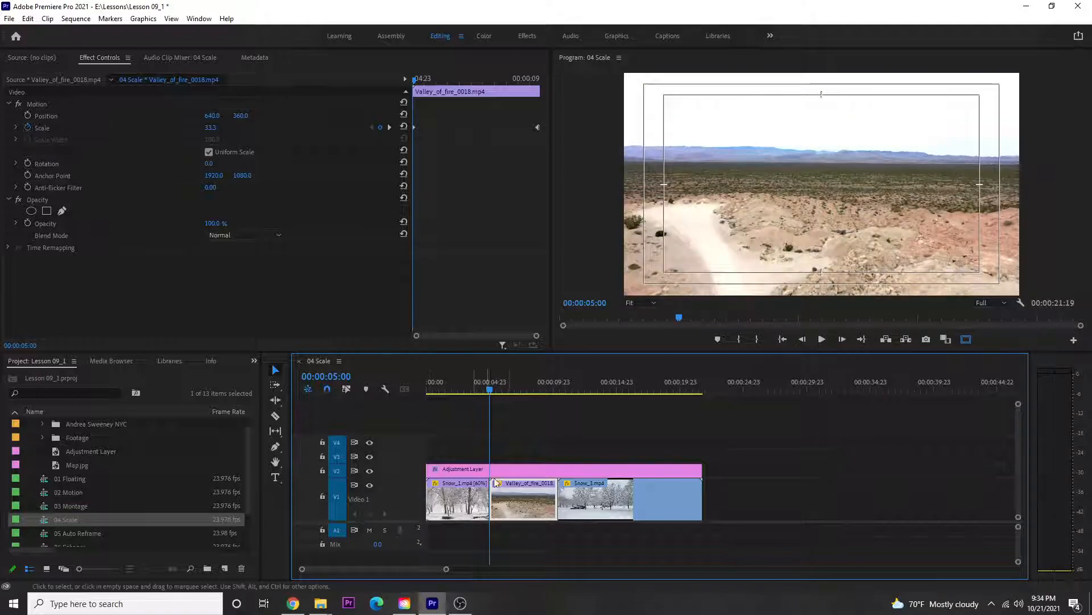
# Step: Inspect the adjustment layer's Brightness & Contrast effect and compare the picture with V2 off and on at 00:00:08:09
pyautogui.click(511, 468)
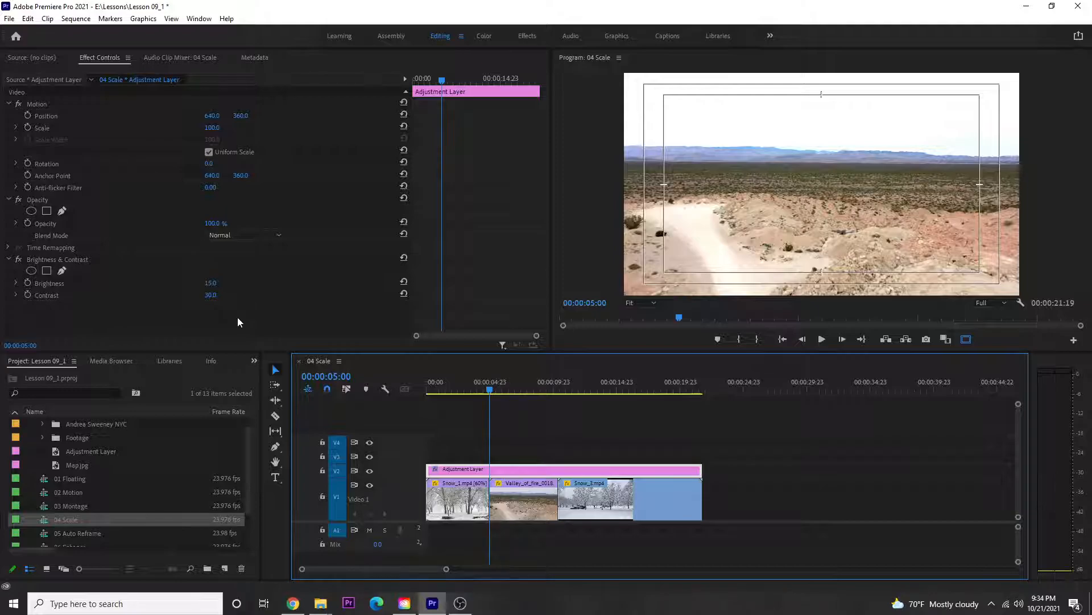
pyautogui.moveTo(450, 382); pyautogui.dragTo(591, 378)
pyautogui.click(535, 381)
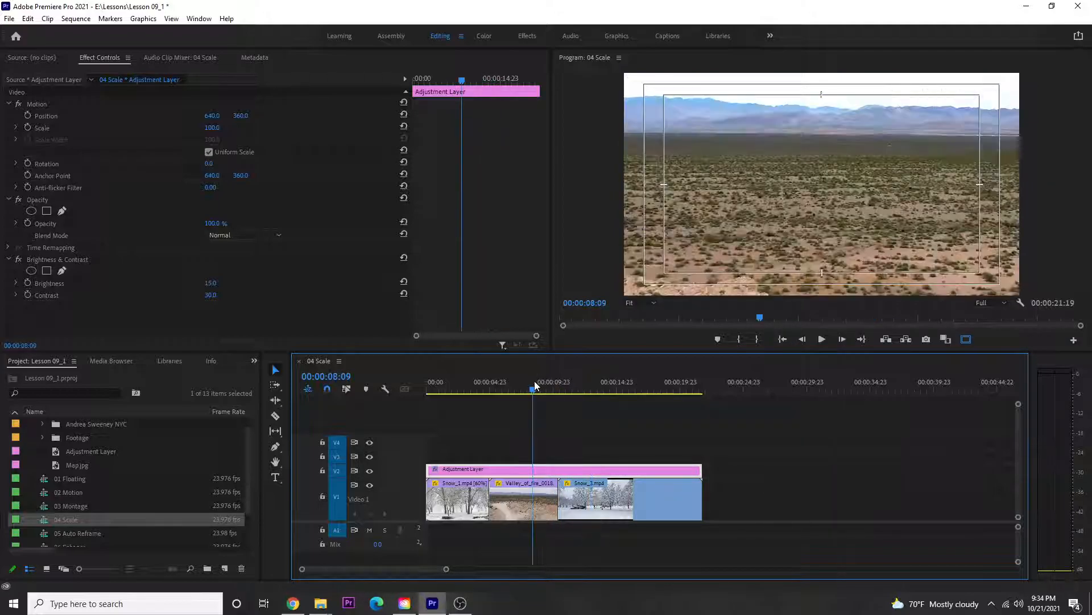
pyautogui.click(371, 472)
pyautogui.click(371, 473)
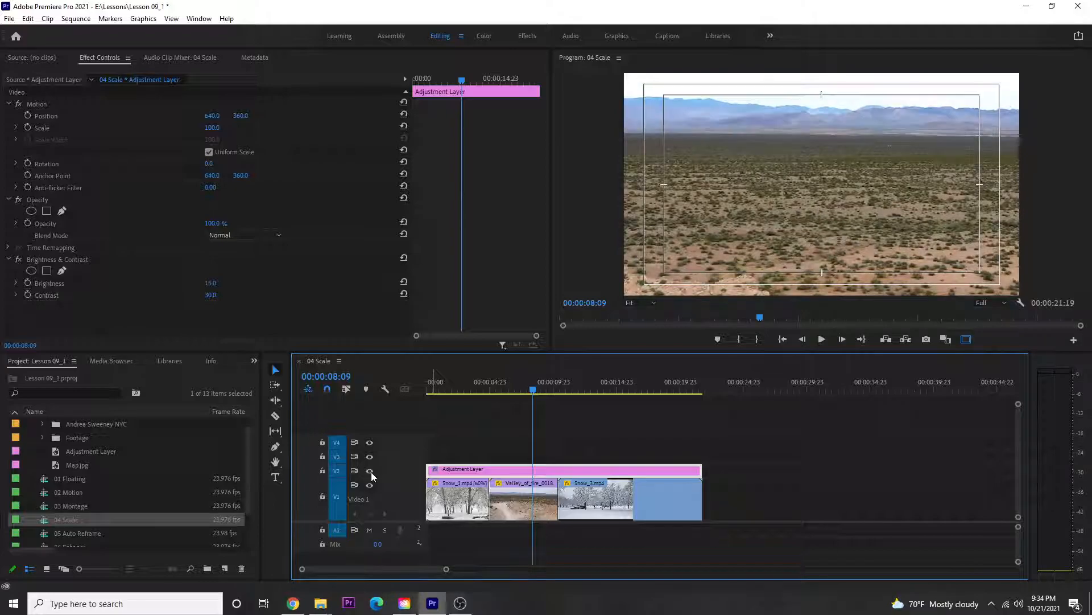
# Step: Play the sequence to the Snow_3.mp4 clip, compare the V2 adjustment on and off, and leave V2 hidden at 00:00:13:04
pyautogui.press('space')
pyautogui.click(368, 471)
pyautogui.click(368, 471)
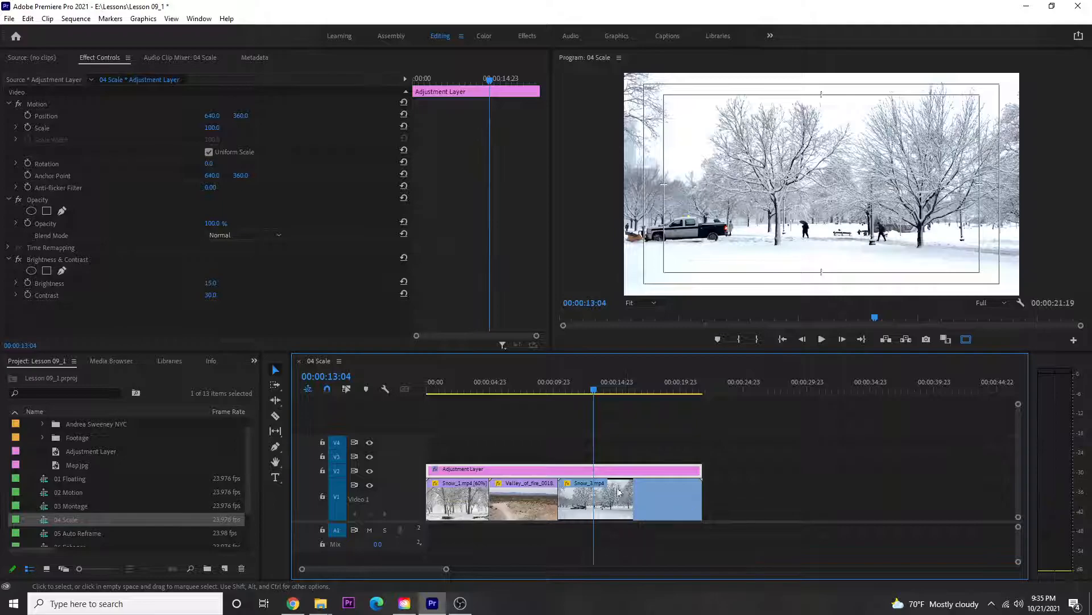
pyautogui.click(370, 471)
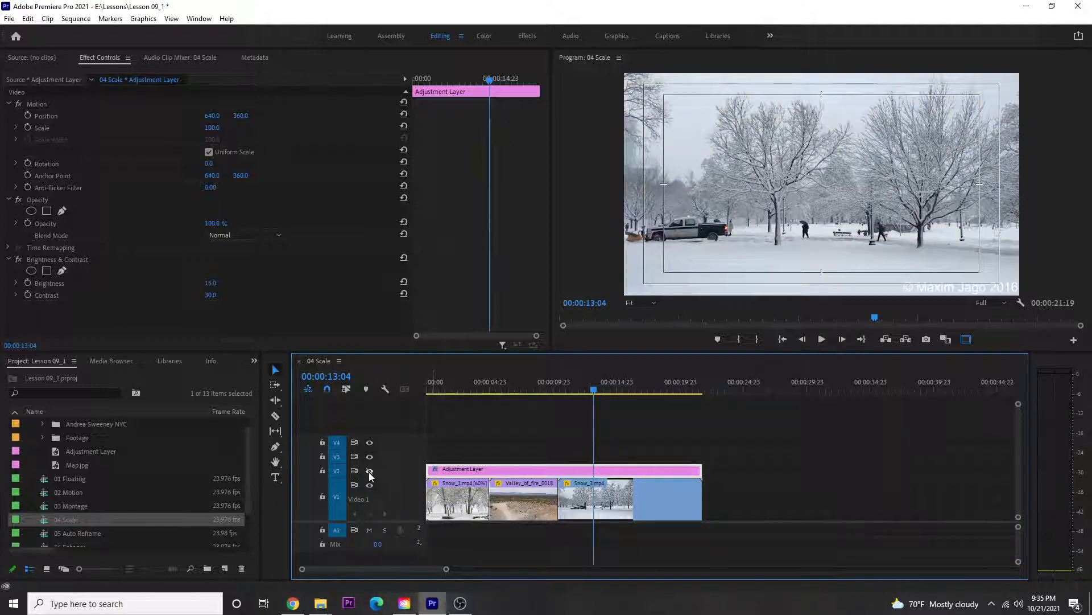